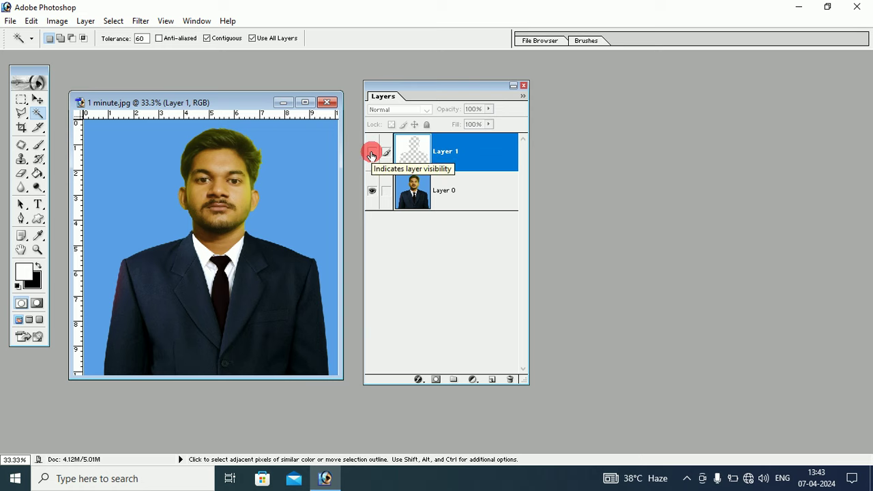
Step: Toggle Layer 1's visibility repeatedly to compare white and blue backgrounds, ending with it shown
left_click(372, 153)
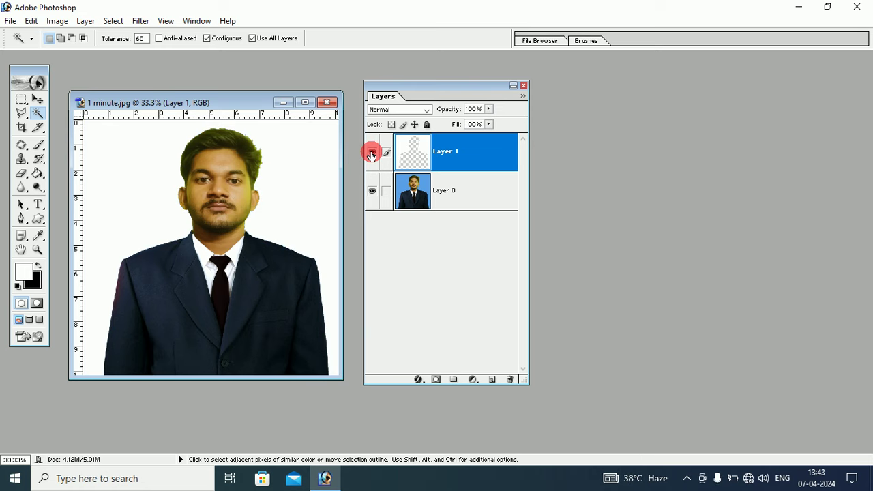
left_click(372, 152)
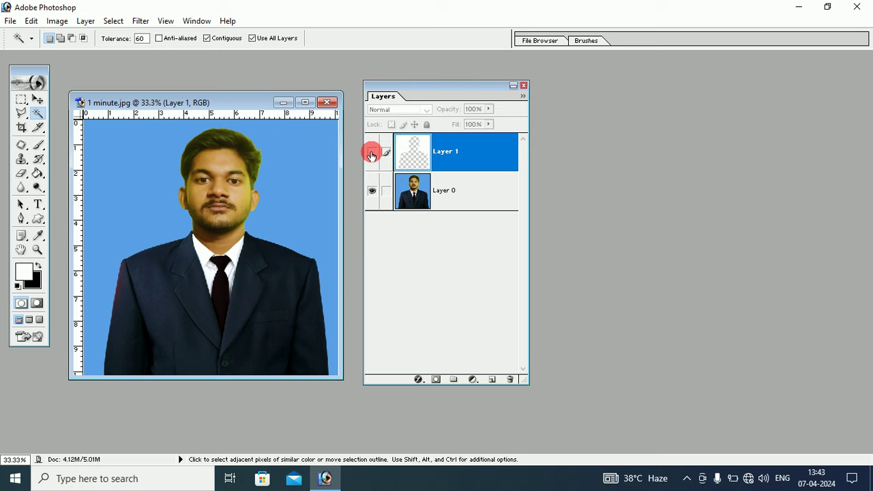
left_click(372, 152)
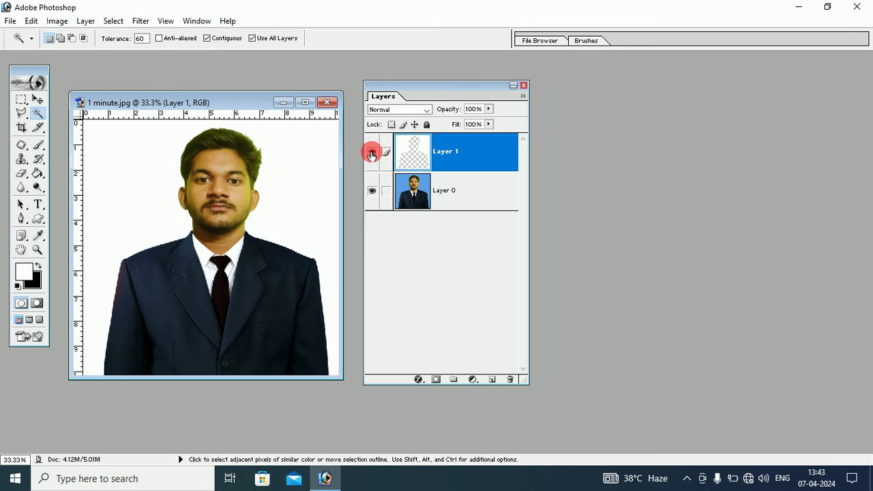
left_click(372, 152)
left_click(372, 153)
left_click(372, 153)
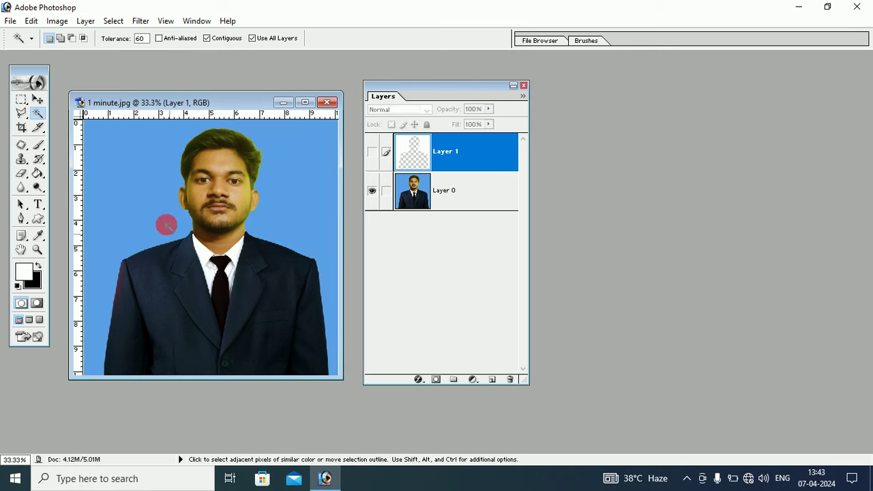
left_click(372, 152)
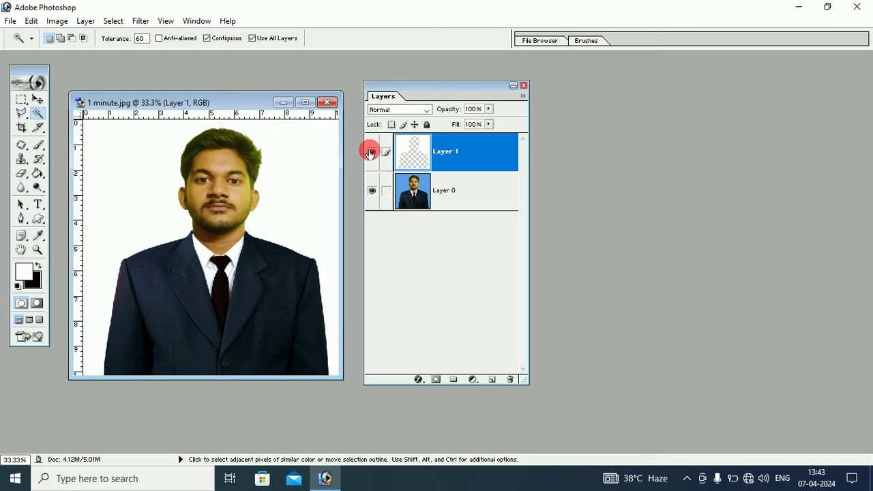
left_click(371, 152)
left_click(372, 152)
left_click_drag(238, 102, 231, 95)
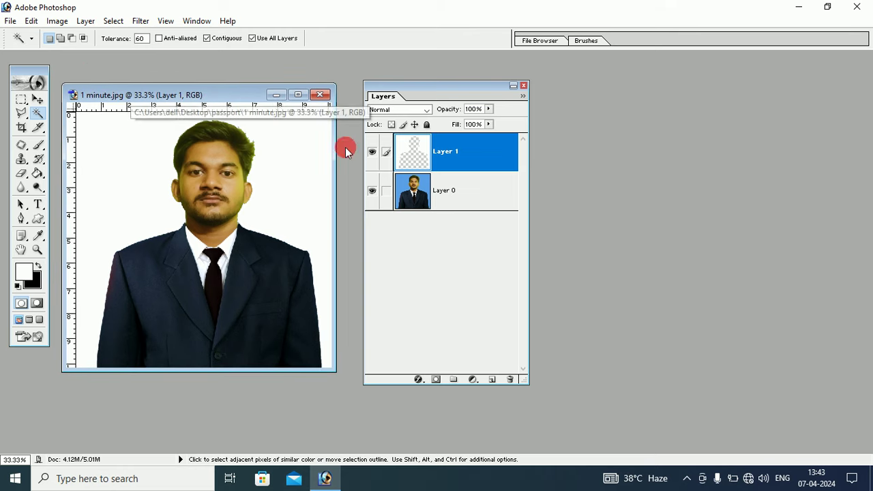
left_click(372, 151)
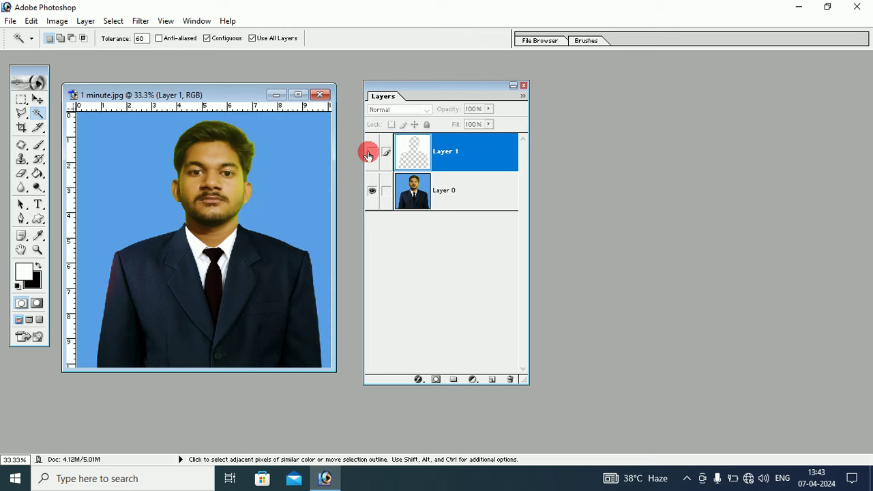
left_click(372, 151)
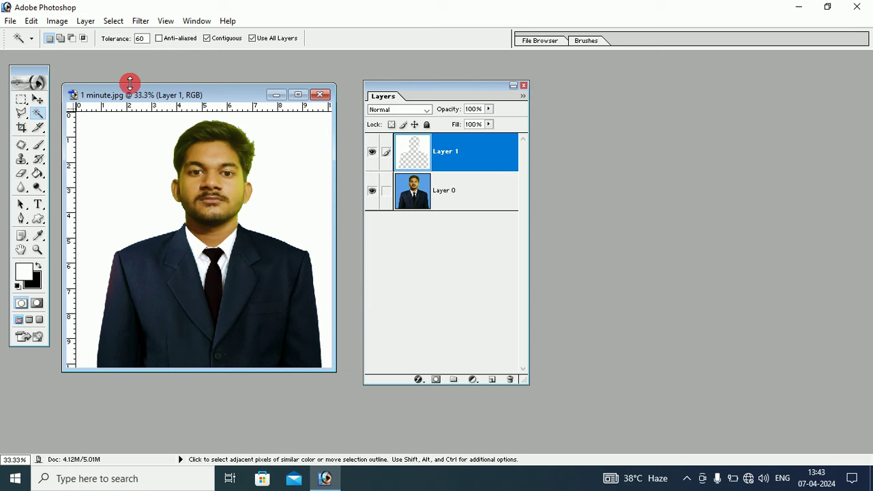
Step: Revert the portrait to its original blue-background version with File > Revert
left_click(9, 22)
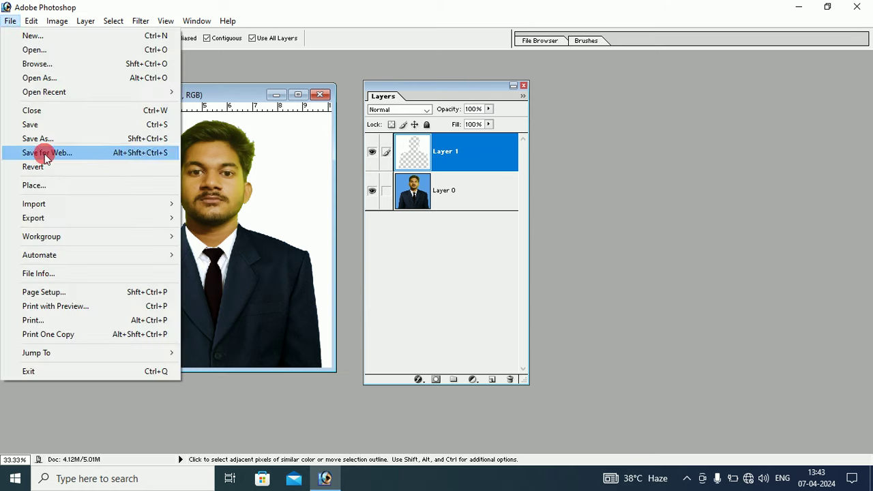
left_click(263, 165)
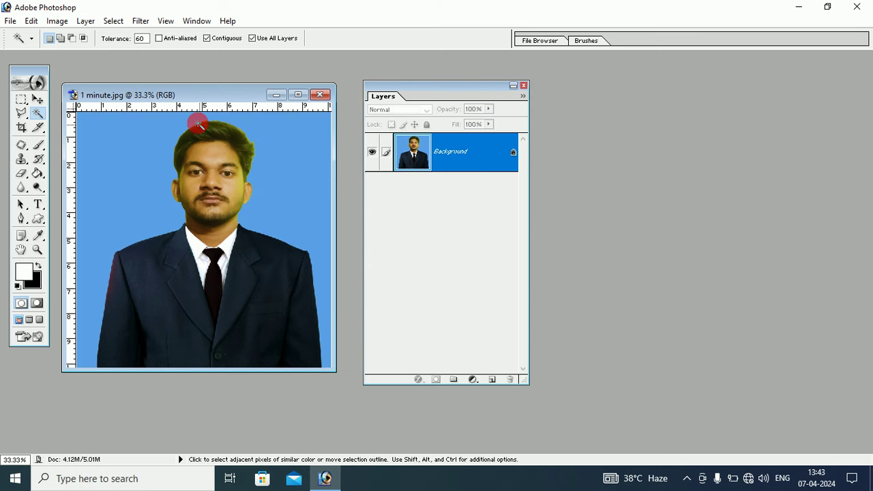
left_click_drag(190, 92, 184, 82)
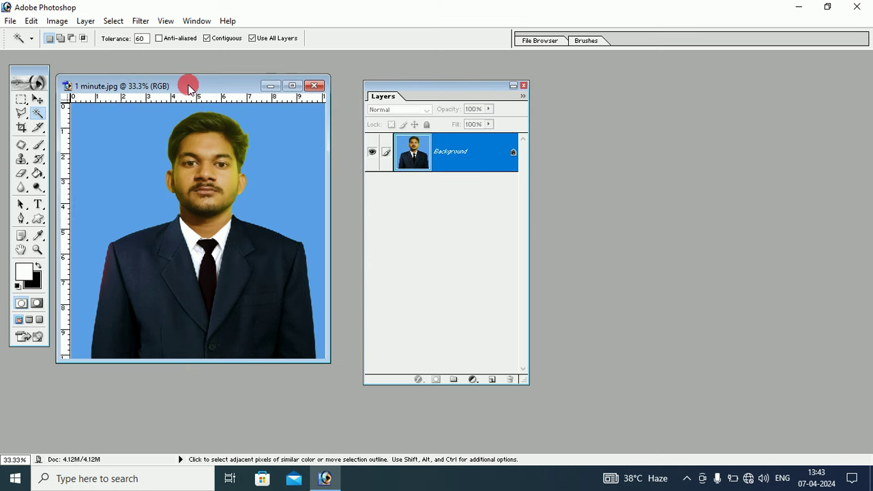
Step: Try the Move, Patch and Crop tools, with the crop preset at 30 × 40 mm
left_click(37, 99)
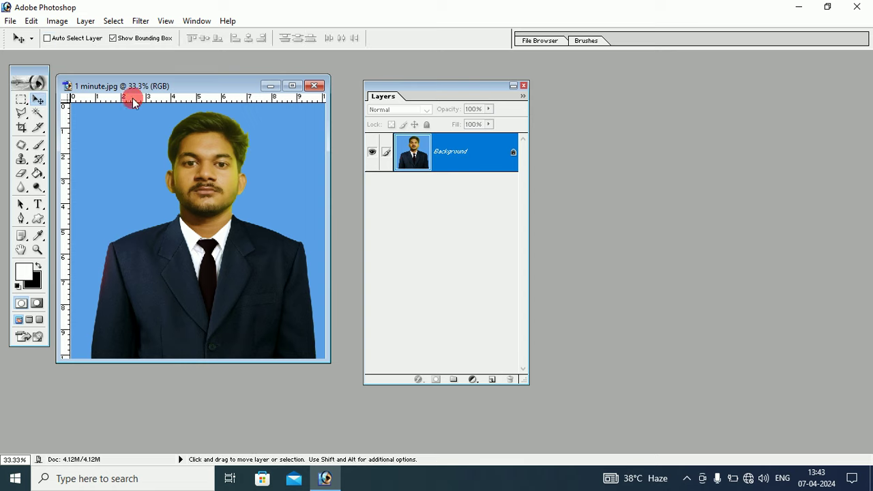
left_click(21, 145)
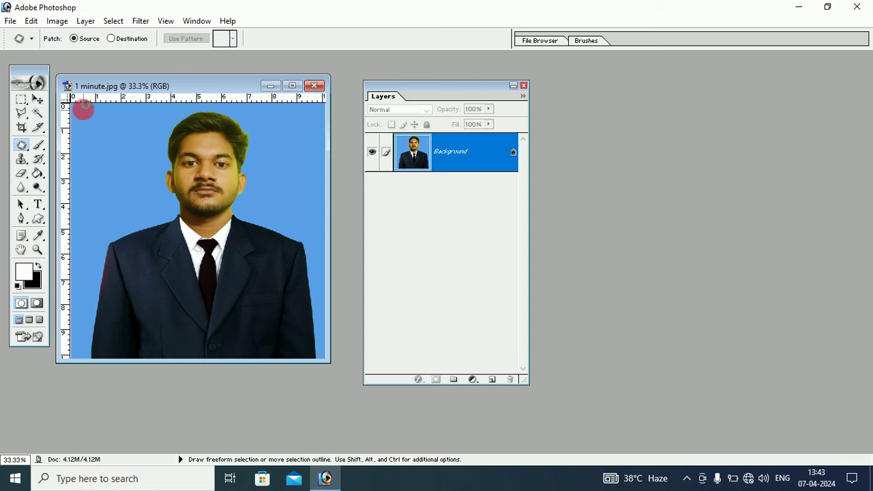
left_click(21, 127)
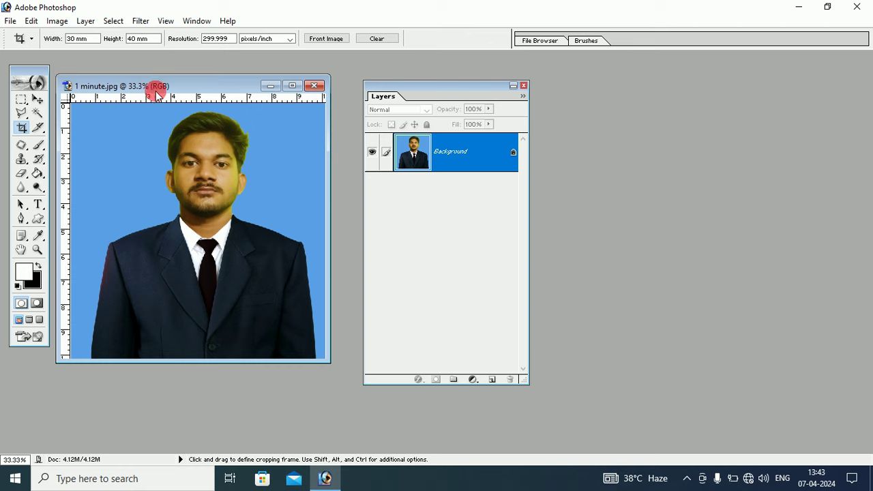
left_click_drag(163, 86, 210, 79)
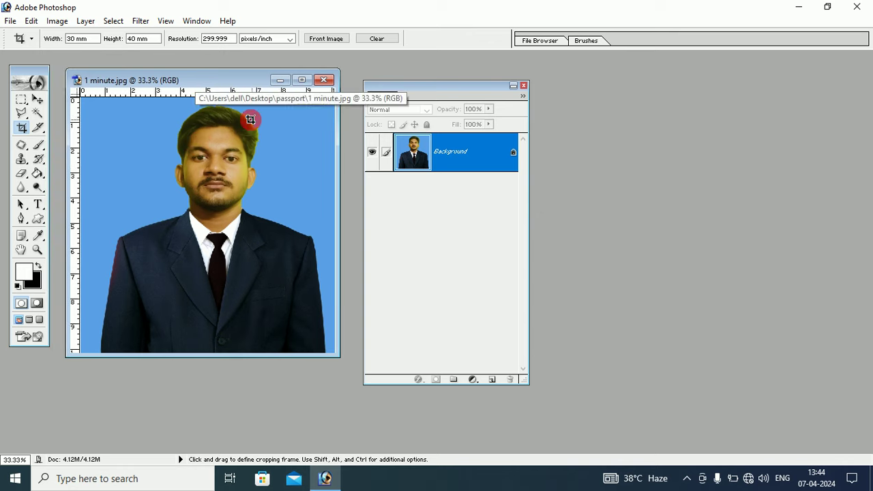
Step: Convert the locked Background layer into an editable Layer 0 via the New Layer dialog
left_click(39, 100)
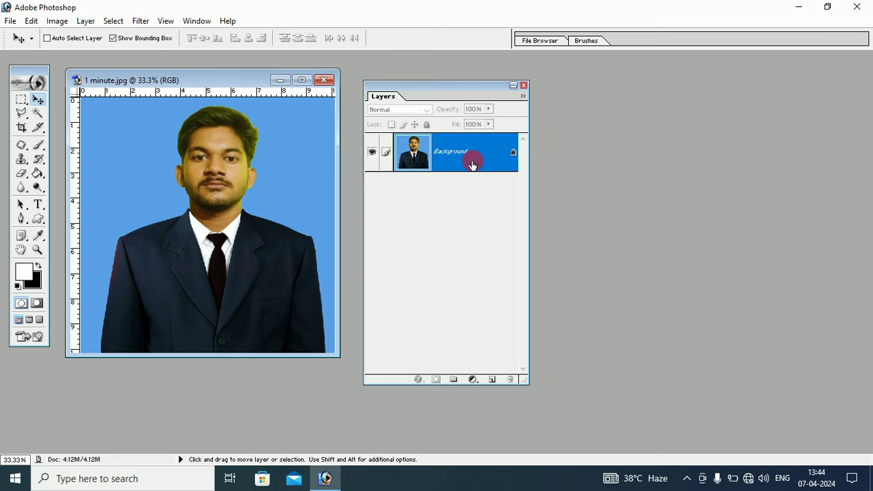
double_click(515, 154)
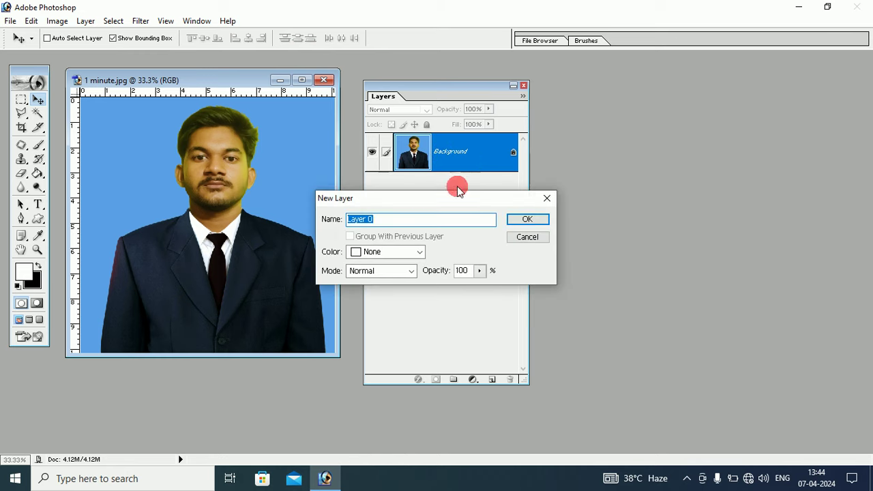
left_click(522, 219)
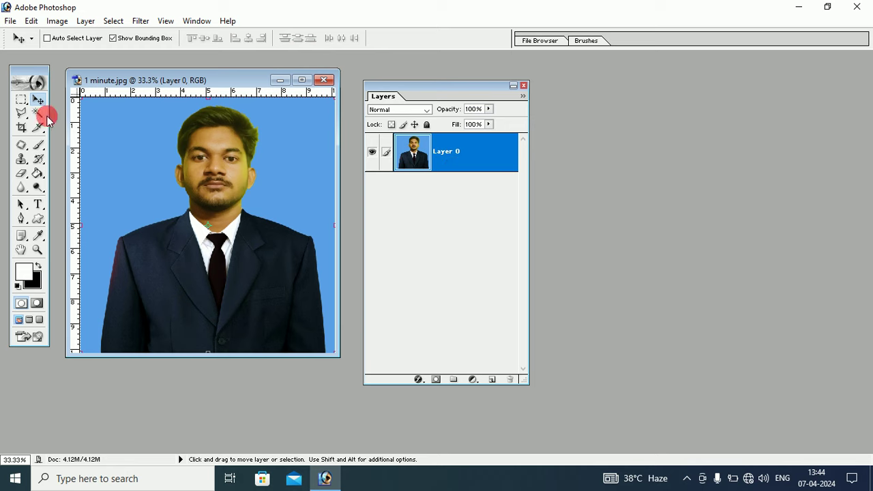
left_click(38, 113)
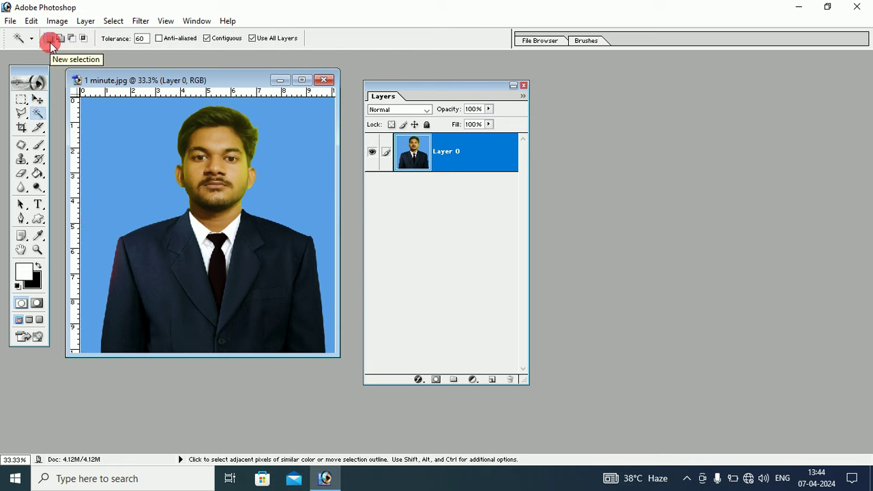
Step: Select the blue backdrop around the man with the Magic Wand at tolerance 60
left_click(139, 41)
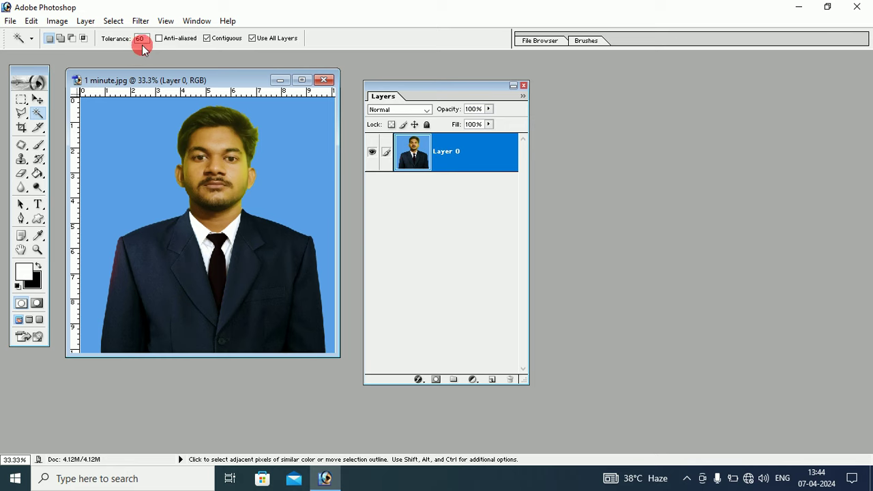
left_click(157, 139)
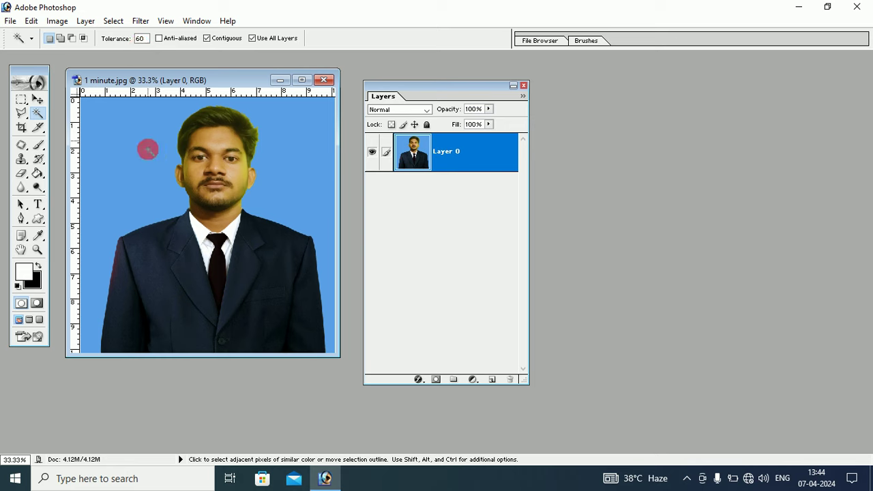
left_click(144, 150)
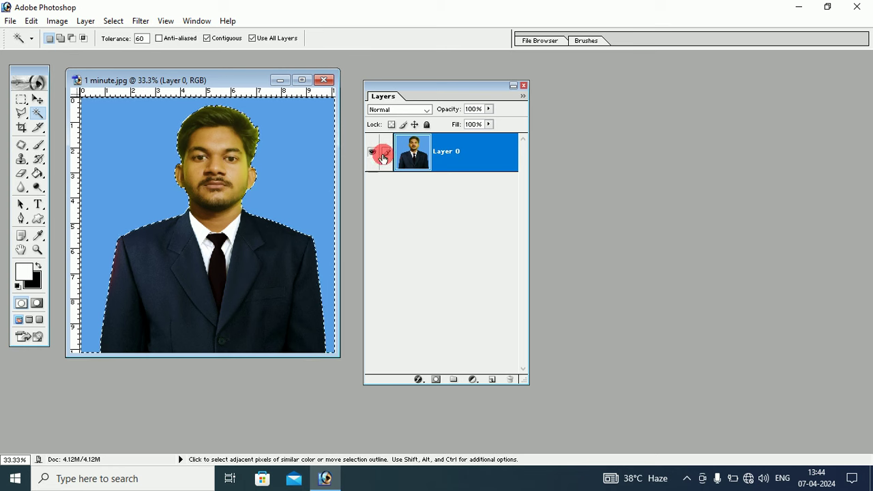
Step: Copy the selected blue background onto a new Layer 1 with Layer via Copy, checking by toggling Layer 0
right_click(454, 159)
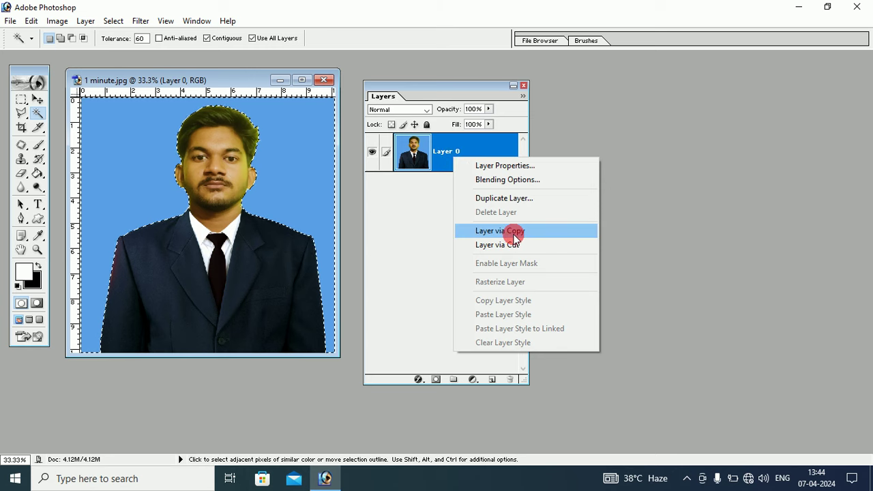
left_click(513, 235)
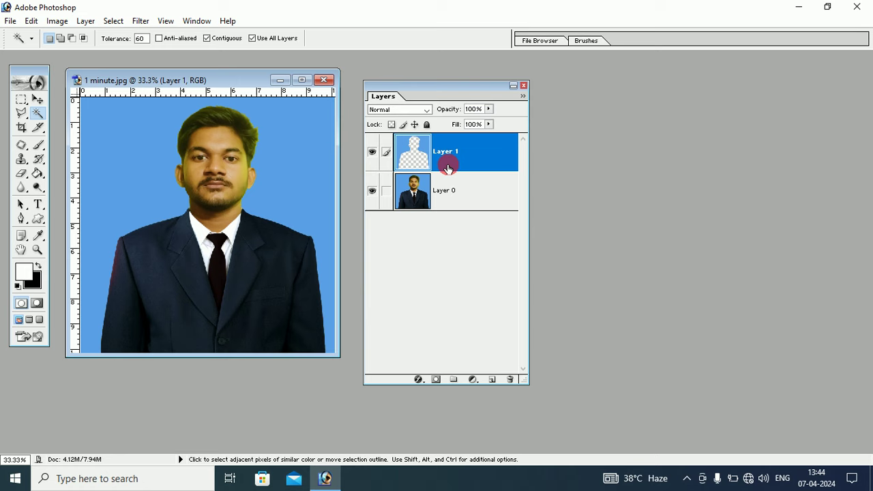
left_click(372, 193)
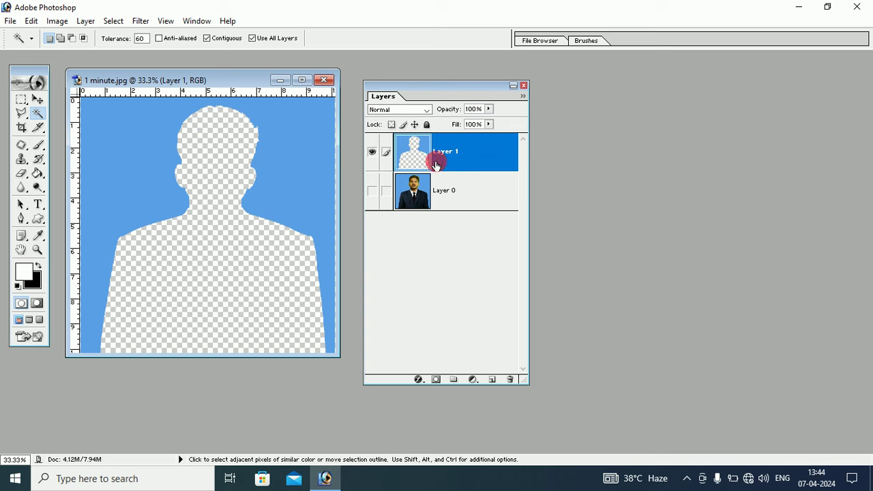
left_click(371, 193)
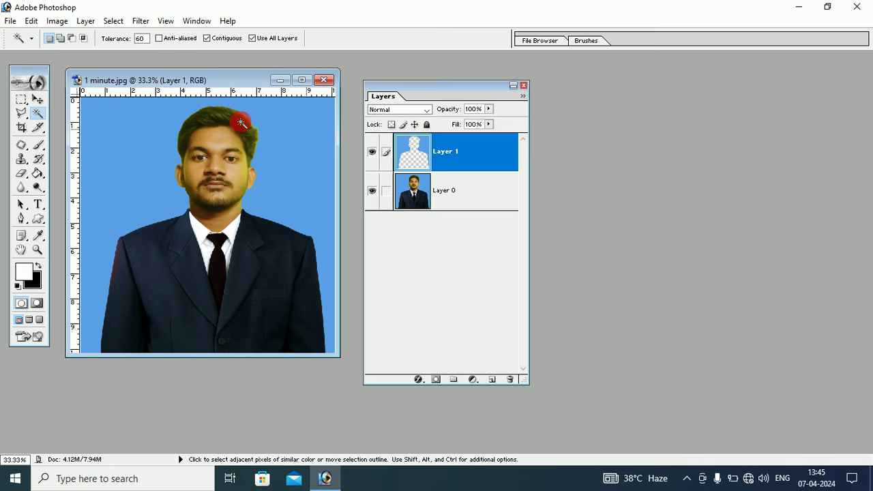
left_click(58, 22)
mouse_move(86, 53)
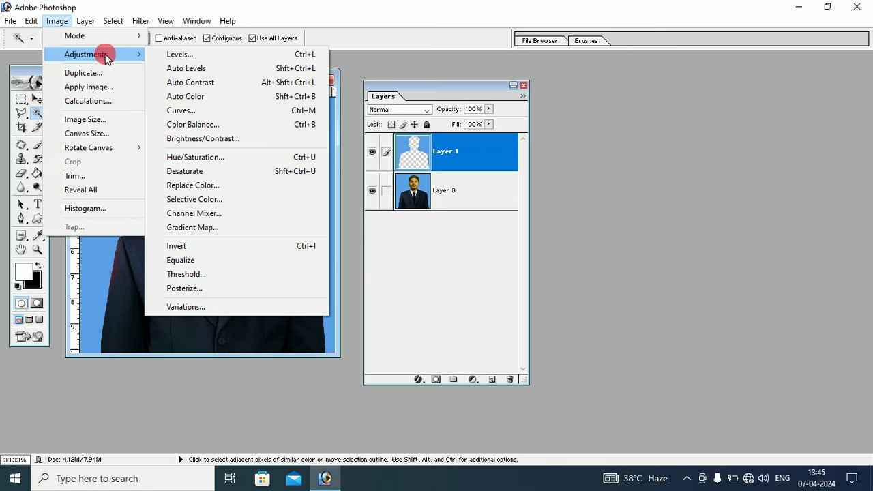
Step: Whiten Layer 1's backdrop with Hue/Saturation at Saturation -100 and Lightness +100
left_click(220, 159)
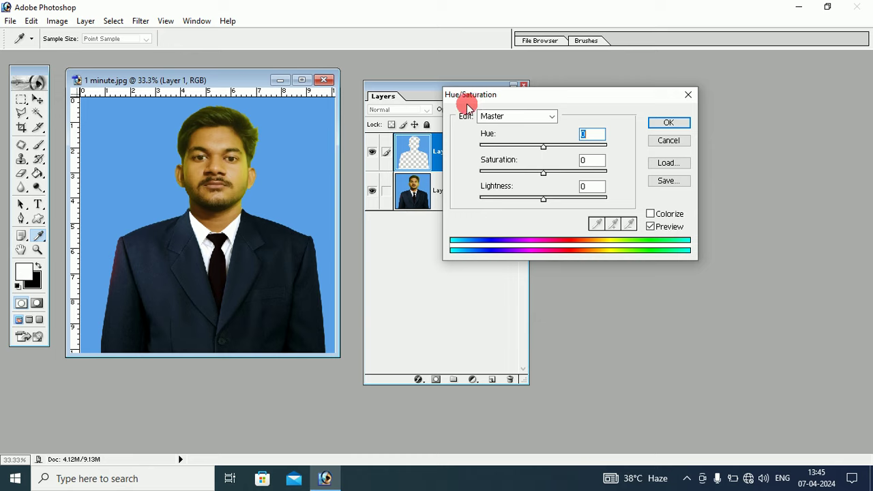
left_click_drag(468, 107, 320, 189)
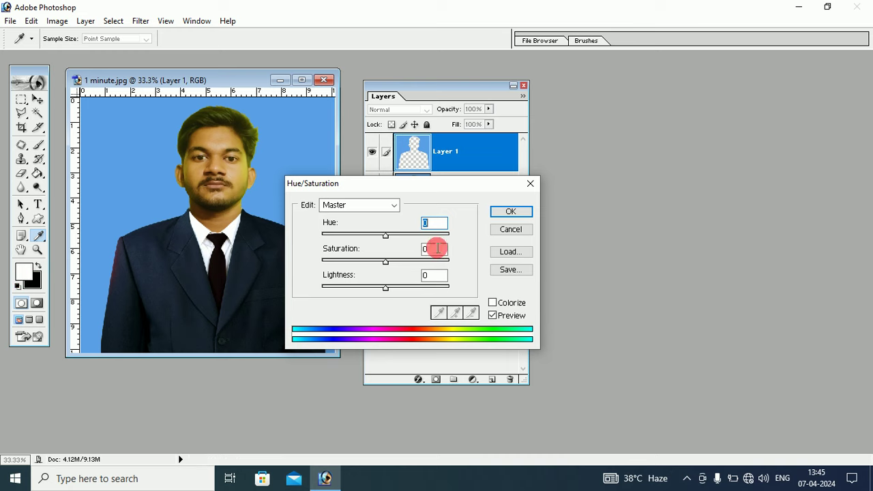
left_click_drag(384, 189, 361, 203)
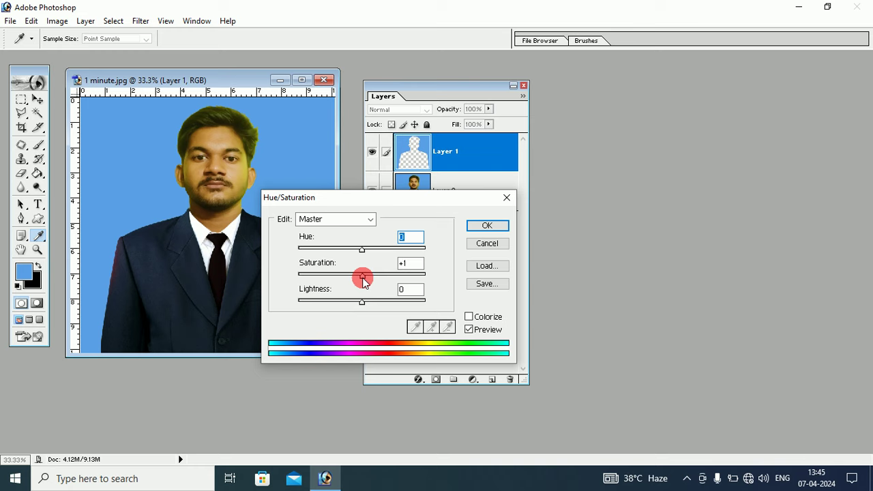
left_click_drag(362, 277, 301, 279)
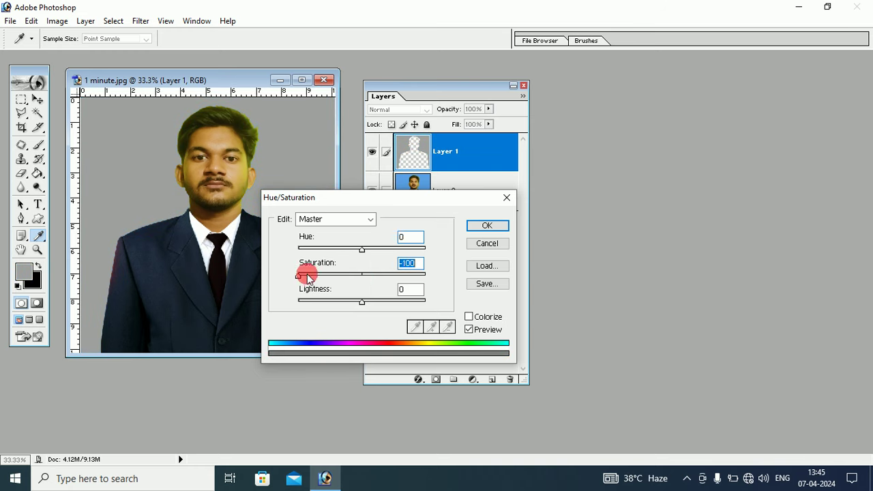
left_click(408, 272)
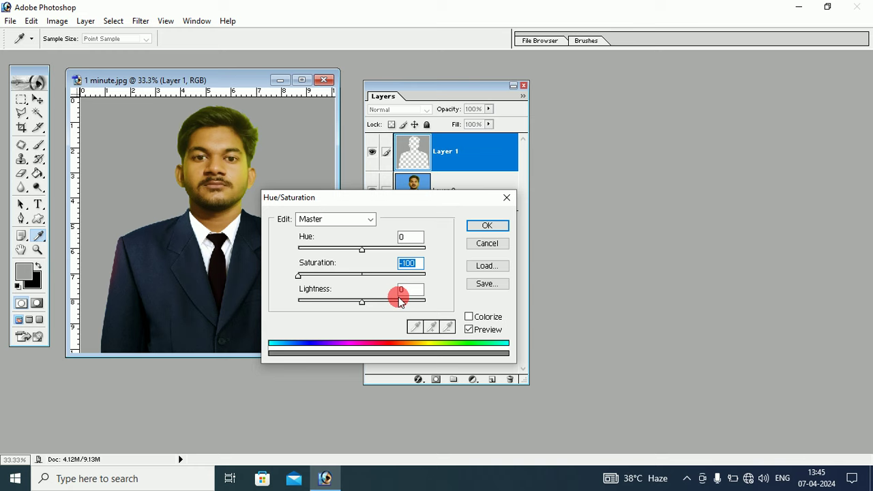
left_click_drag(360, 303, 436, 301)
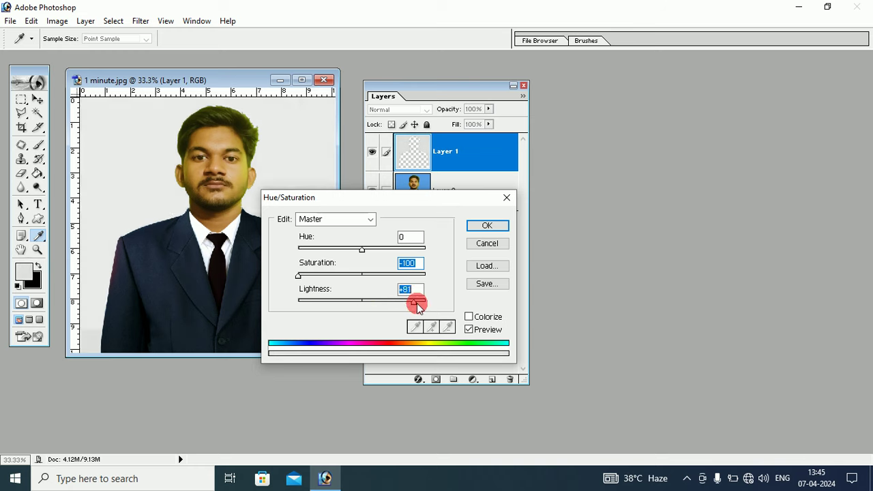
left_click(408, 263)
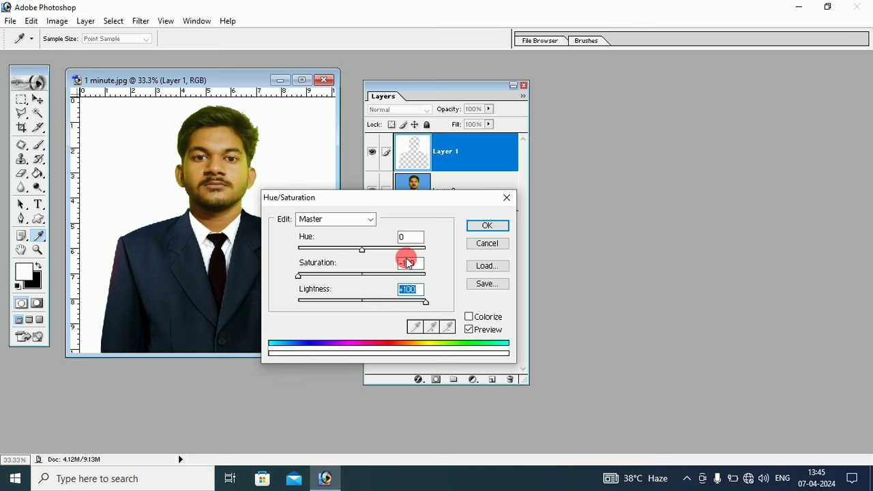
left_click(407, 290)
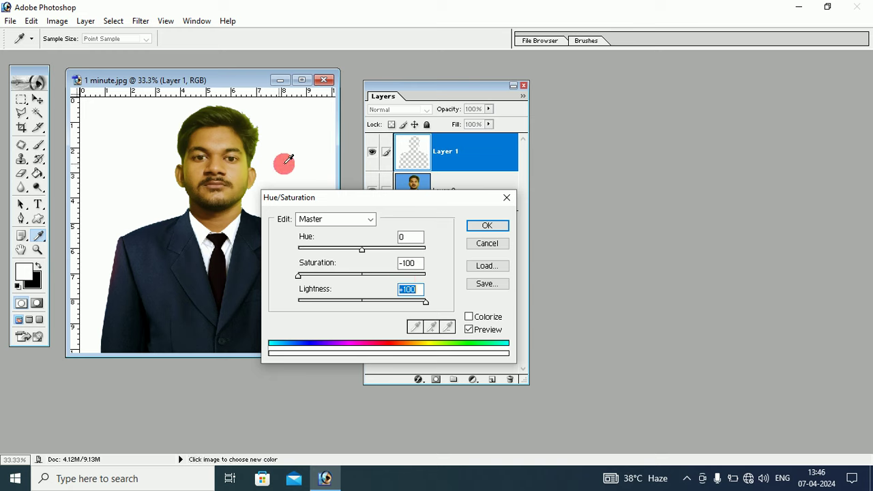
left_click(487, 227)
Step: Save the portrait to the Desktop as '1 minute copy.jpg', a JPEG at maximum quality 12
key("w")
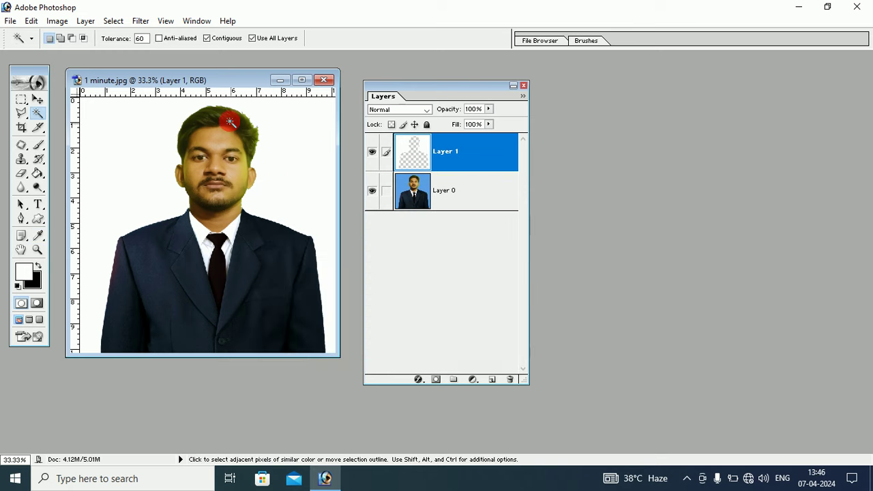
mouse_move(224, 79)
left_mouse_down()
mouse_move(223, 98)
mouse_move(223, 82)
left_mouse_up()
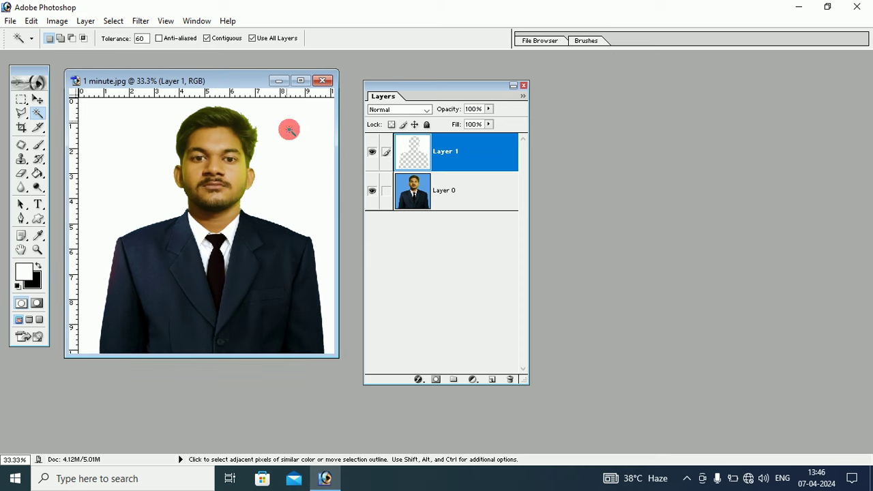
left_click(10, 21)
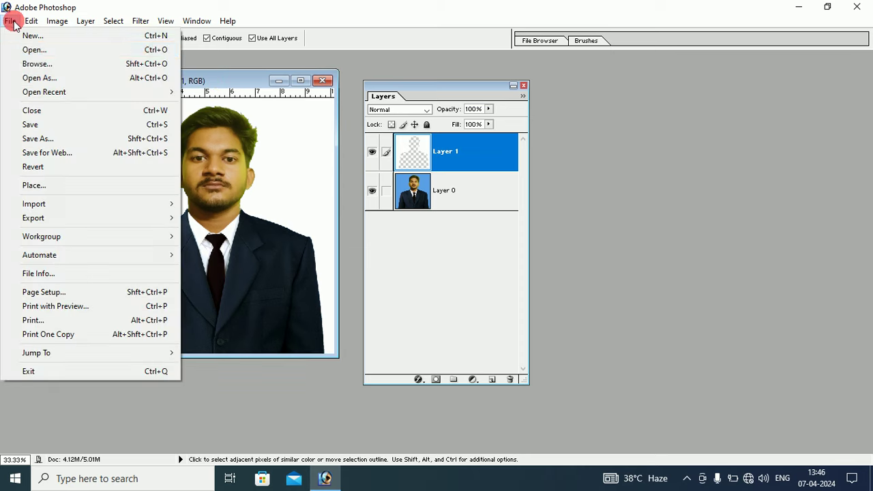
left_click(43, 142)
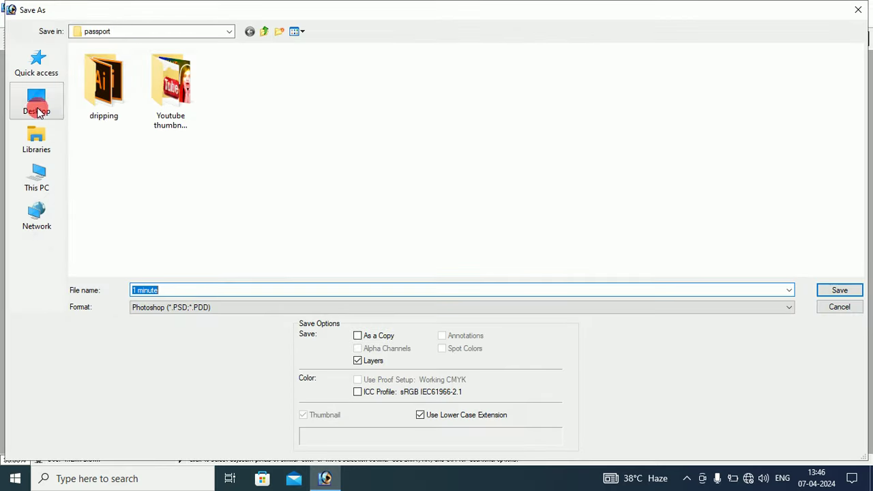
left_click(38, 110)
left_click(185, 308)
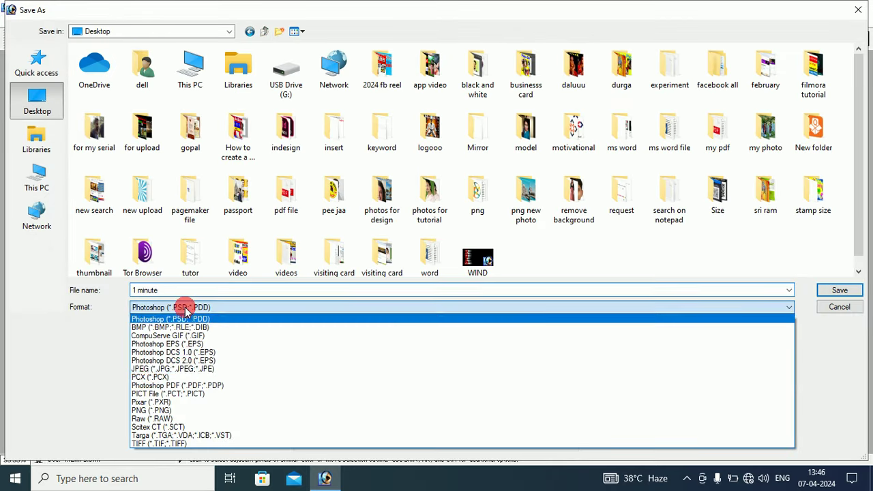
left_click(185, 369)
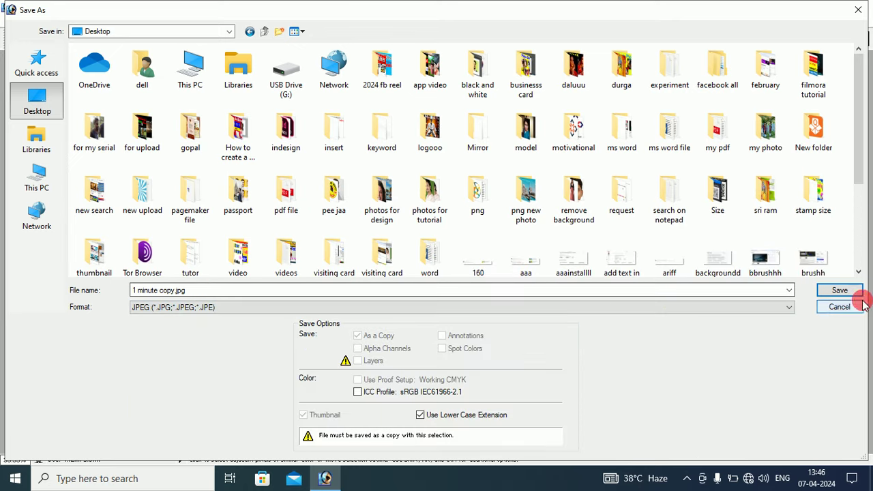
left_click(840, 291)
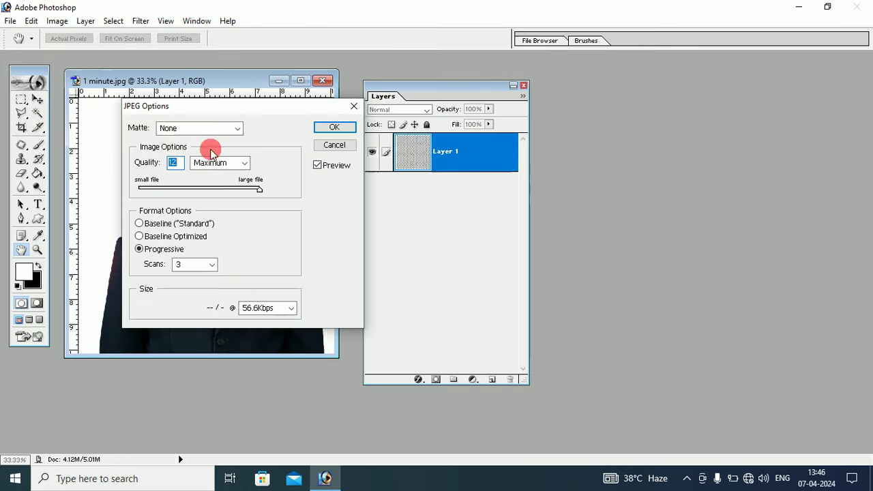
left_click(330, 128)
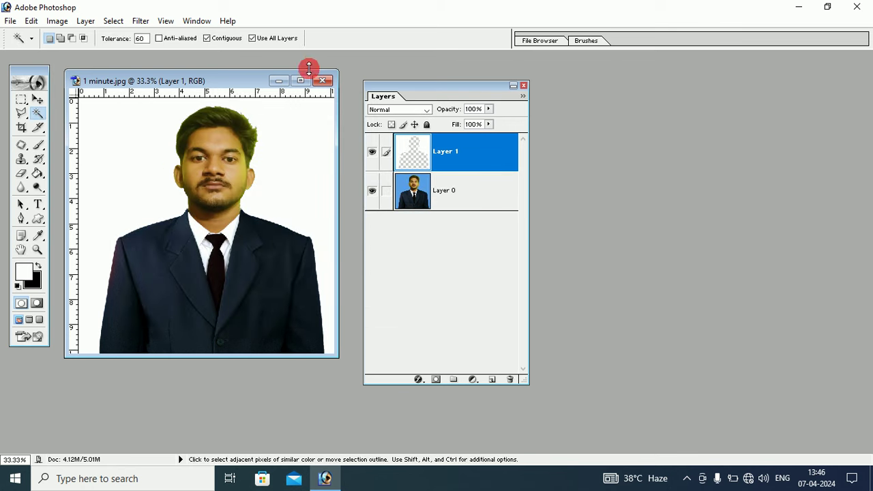
Step: Minimize Photoshop and open the context menu for the '1 minute copy' desktop icon
left_click(799, 7)
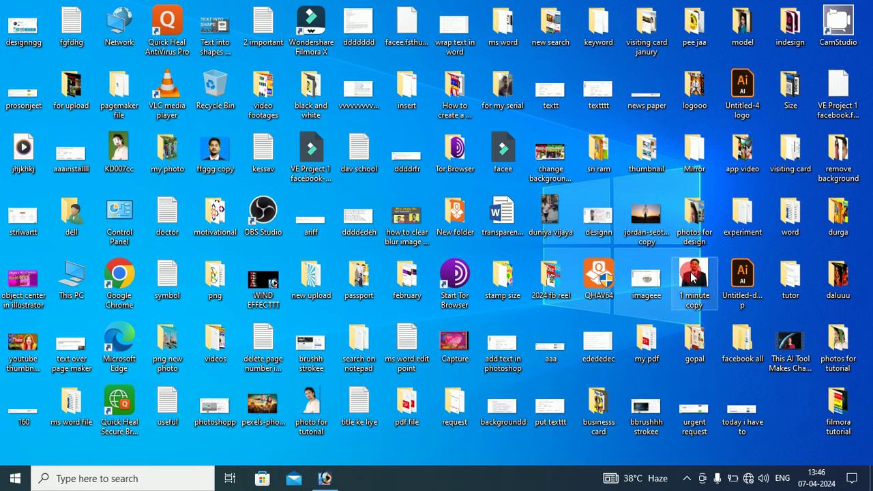
right_click(692, 277)
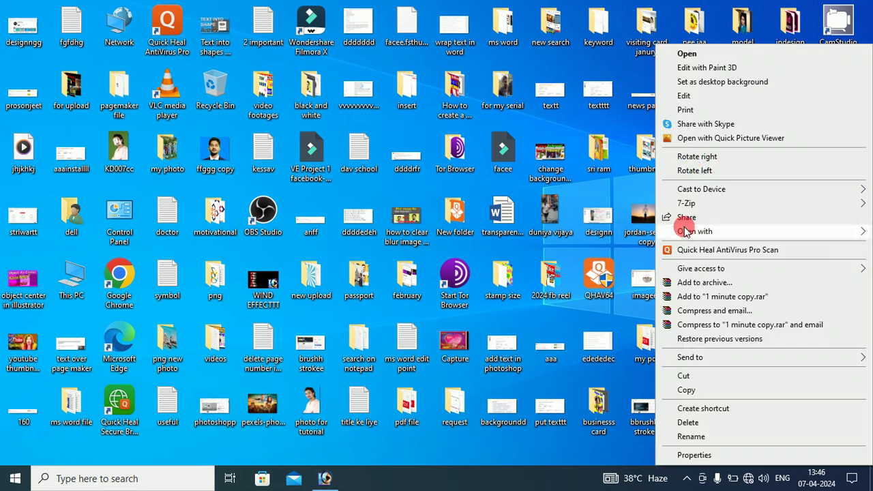
Step: Open '1 minute copy.jpg' in Quick Picture Viewer and restore its window to a smaller size
left_click(691, 142)
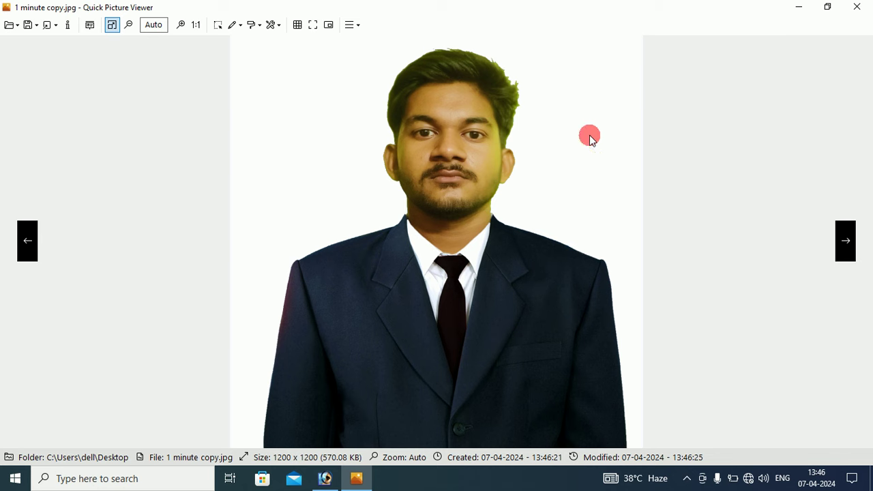
left_click(828, 7)
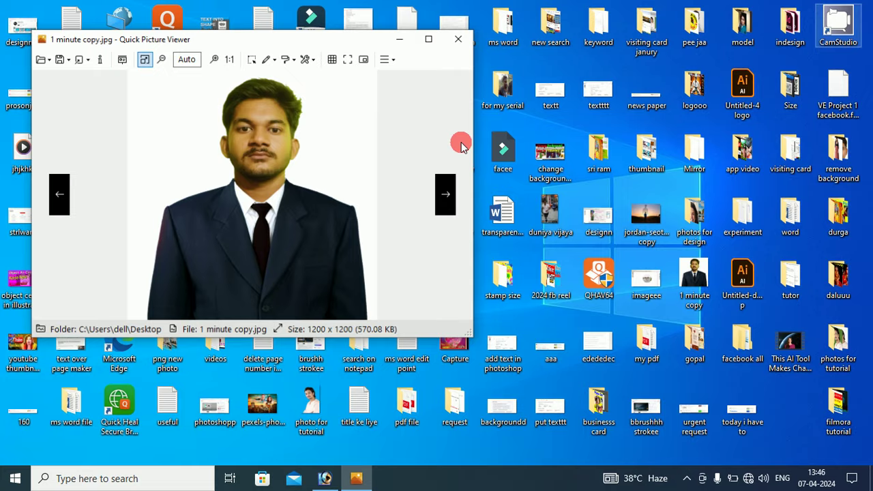
left_click(327, 480)
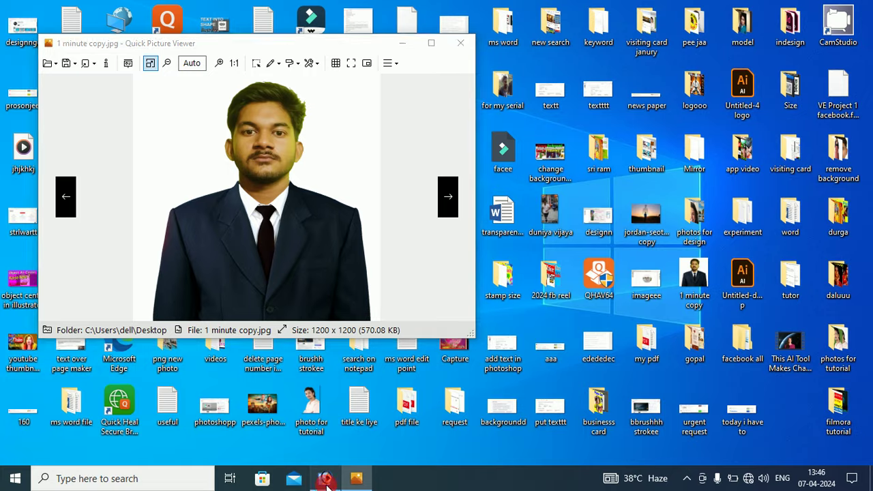
Step: Switch back to Photoshop and hide Layer 1, showing 1 minute.jpg's blue backdrop
left_click(372, 153)
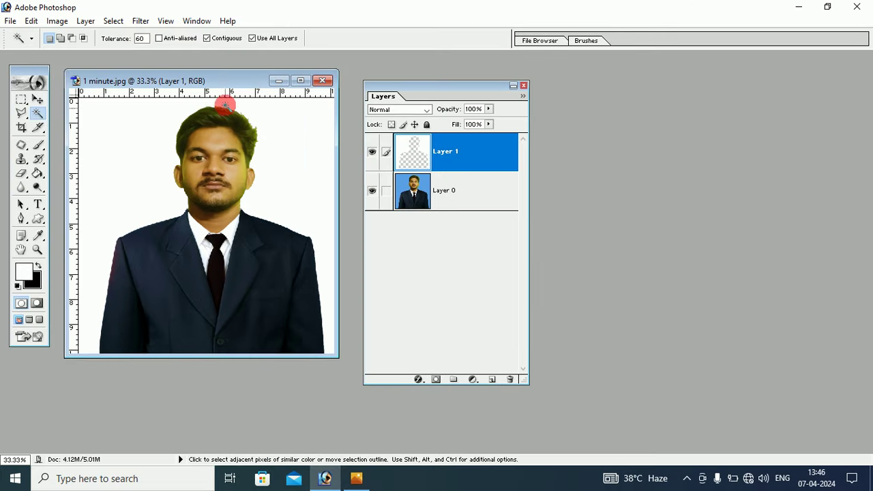
left_click_drag(224, 80, 225, 96)
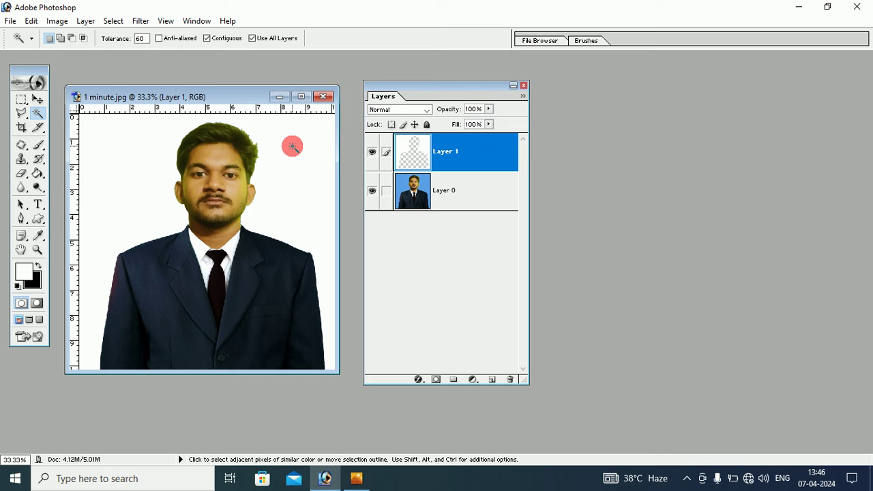
left_click(374, 157)
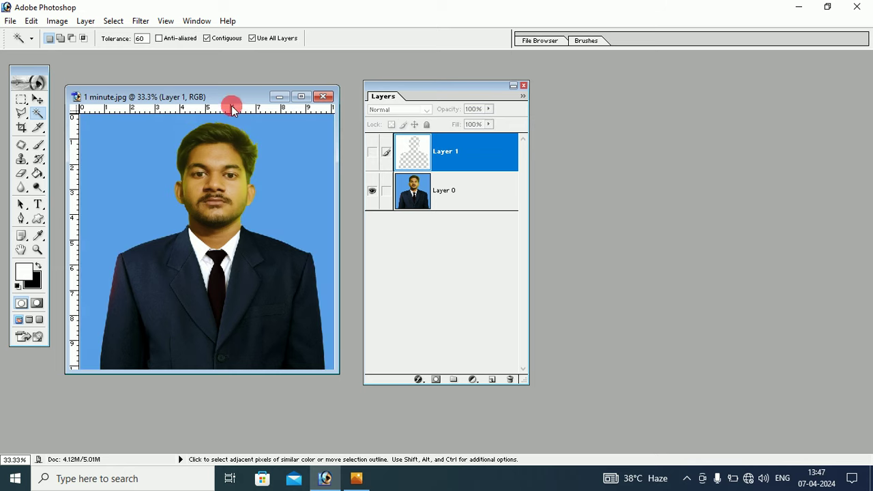
left_click_drag(232, 98, 228, 88)
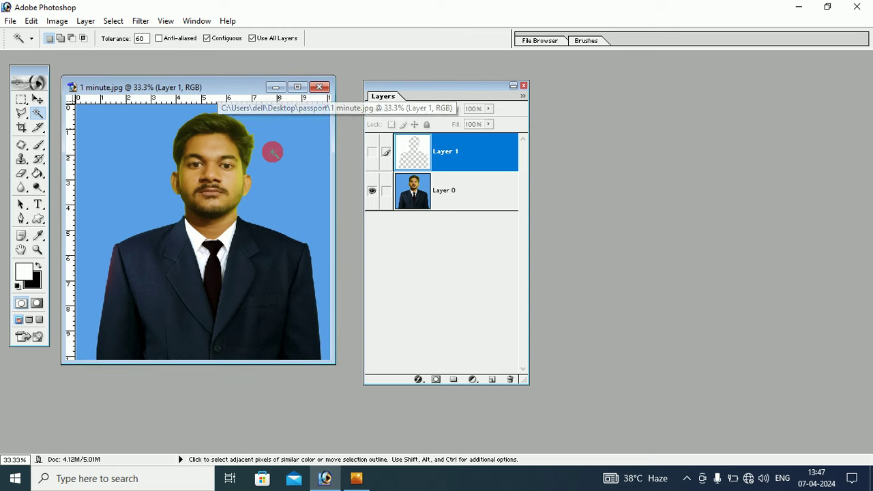